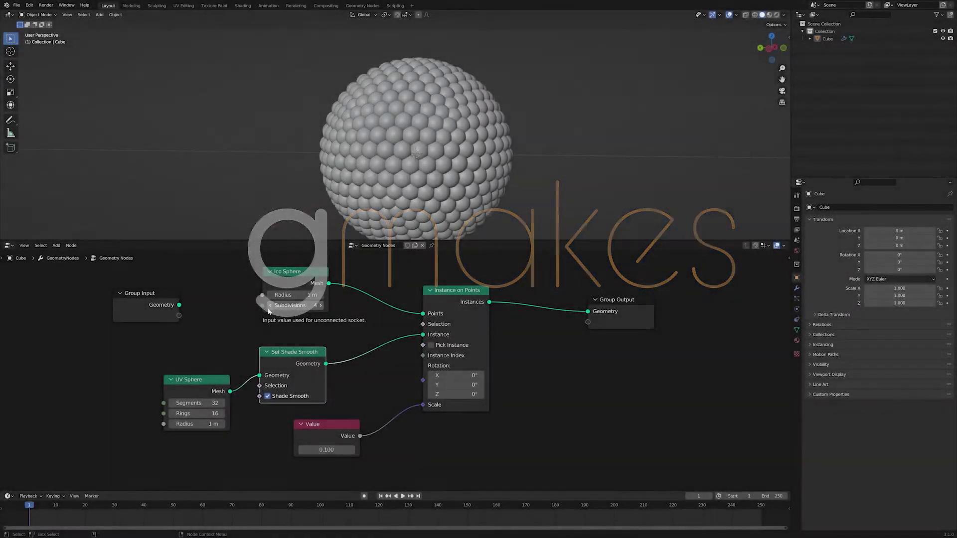
- Move Group Output far right and Instance on Points slightly left to open space in the tree
middle_click_drag(428, 179, 471, 168)
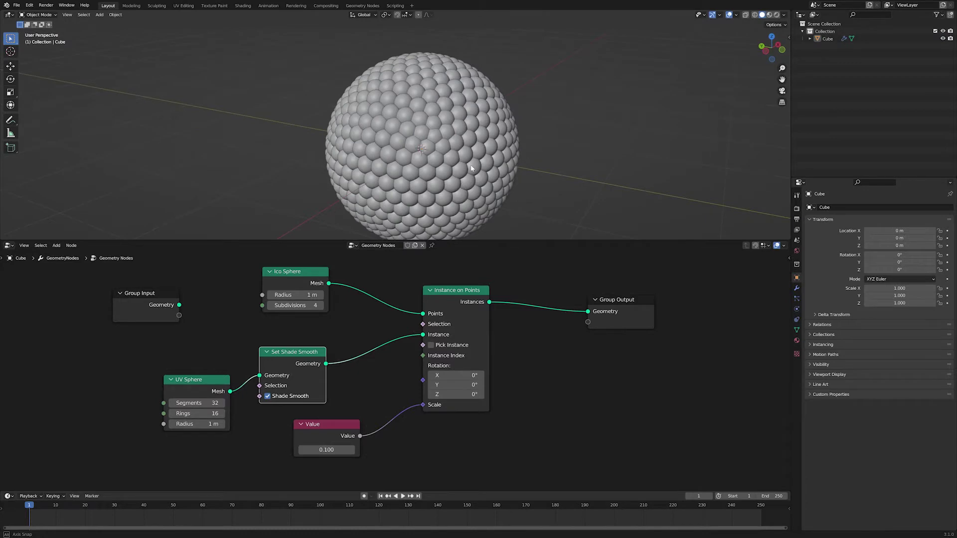
scroll(507, 343, "down", 2)
left_click_drag(598, 330, 712, 329)
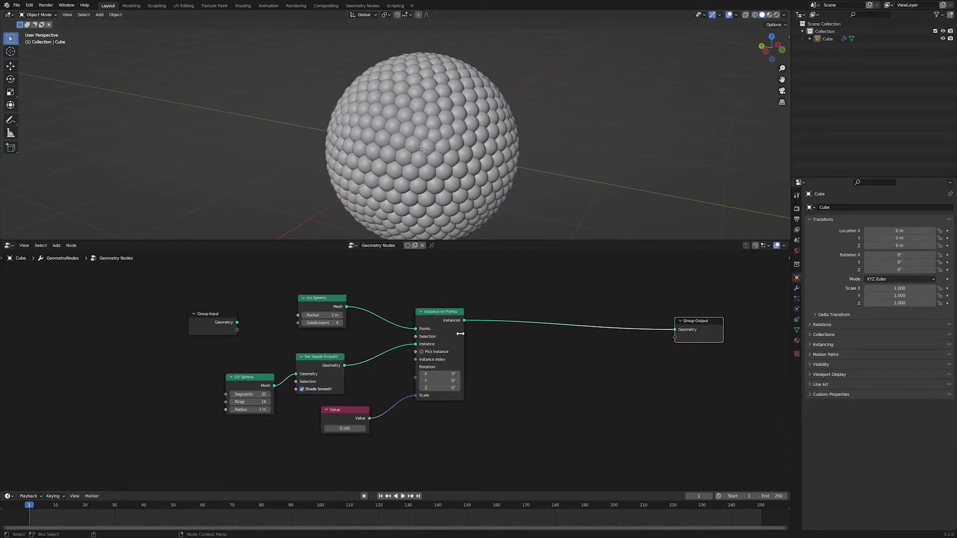
left_click_drag(456, 333, 440, 330)
middle_click_drag(577, 383, 474, 388)
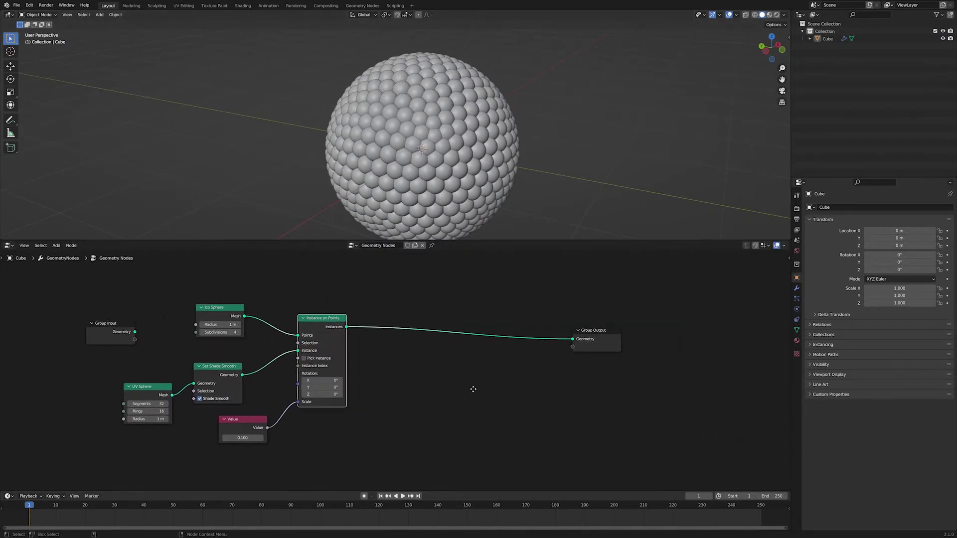
scroll(474, 389, "up", 3)
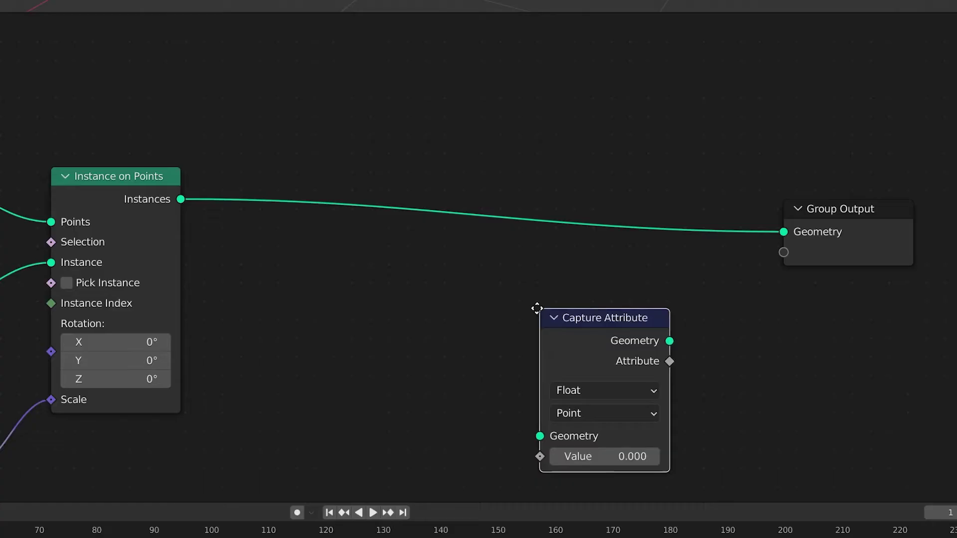
- Insert a Capture Attribute node before Group Output, capturing an Index node
left_click(421, 331)
middle_click_drag(390, 404, 427, 391)
middle_click_drag(420, 307, 426, 302)
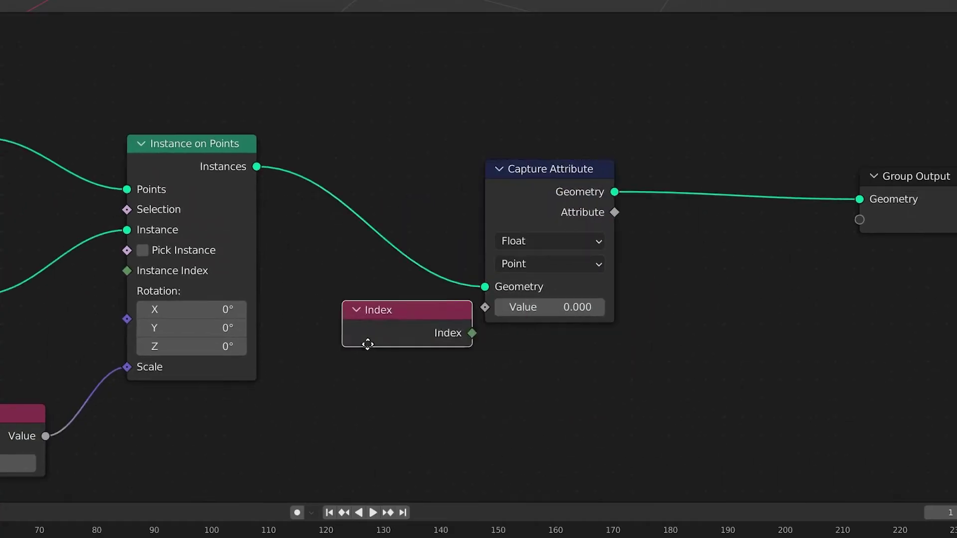
left_click(312, 365)
left_click_drag(468, 320, 485, 308)
- Add a Realize Instances node before Capture Attribute
key("shift+a")
left_click(466, 294)
type("rea")
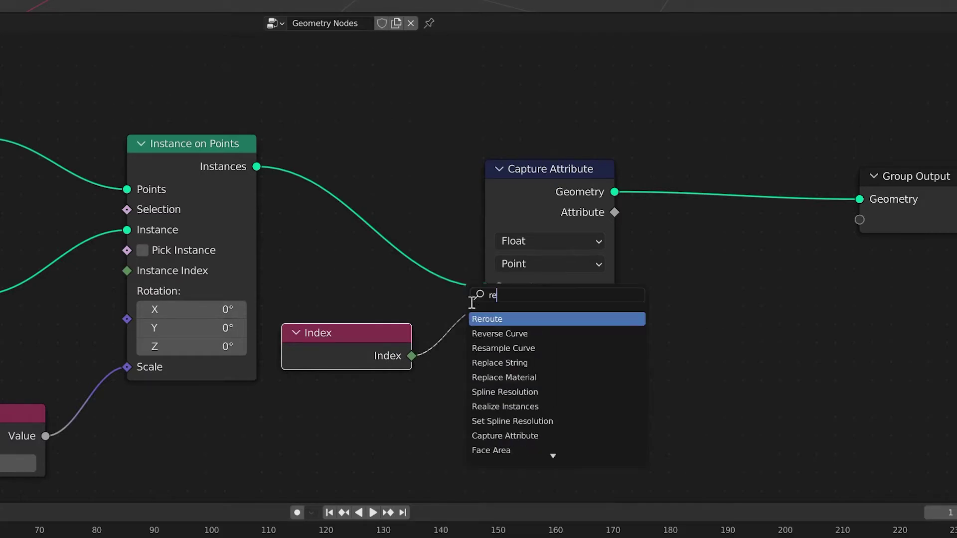
key("Return")
left_click(368, 234)
- Add a Set Material node after Capture Attribute using the material 'Material'
key("shift+a")
left_click(777, 292)
type("set")
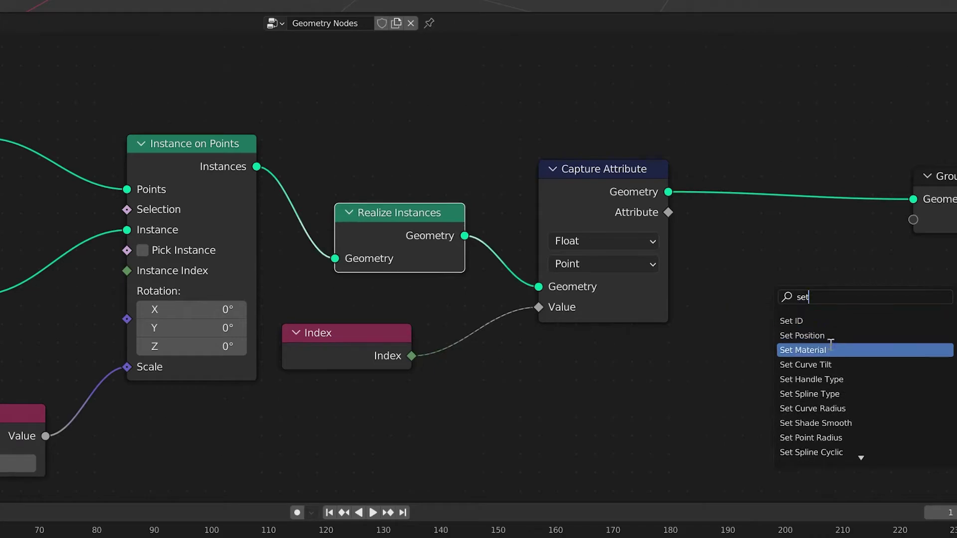
left_click(818, 350)
left_click(788, 259)
left_click(789, 259)
left_click(802, 278)
middle_click_drag(812, 278, 774, 290)
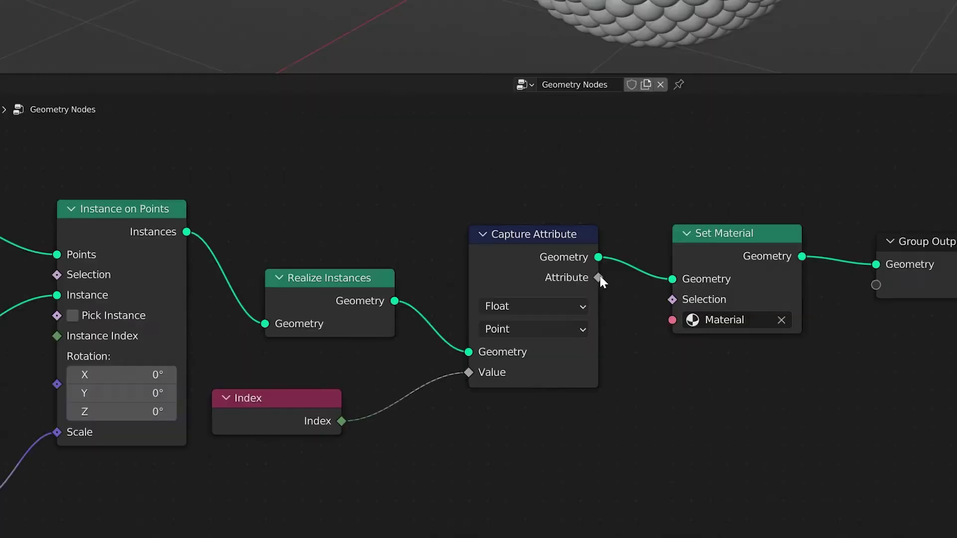
- Output the captured attribute as 'color' and assign 'Material' to the object's material slot
left_click_drag(430, 211, 708, 218)
left_click_drag(701, 258, 732, 186)
left_click(639, 208)
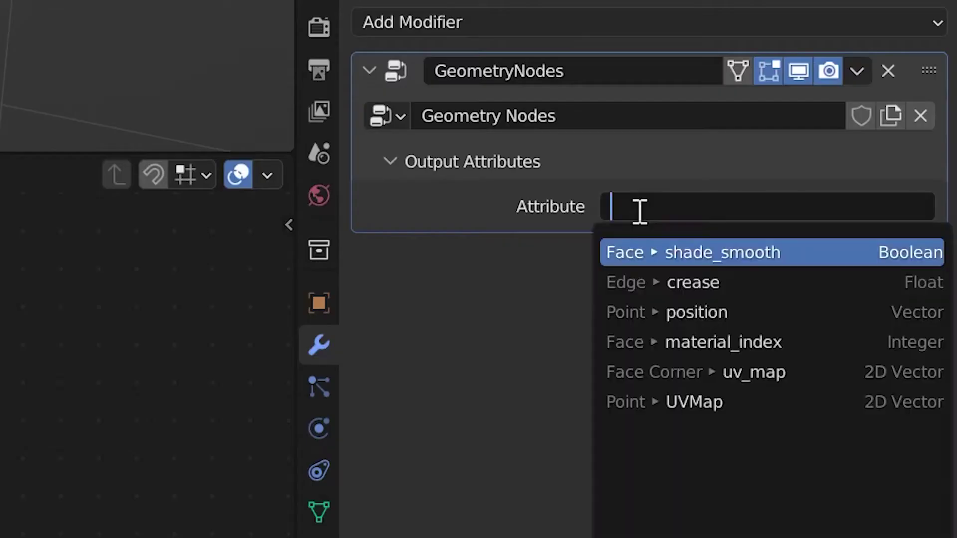
type("color")
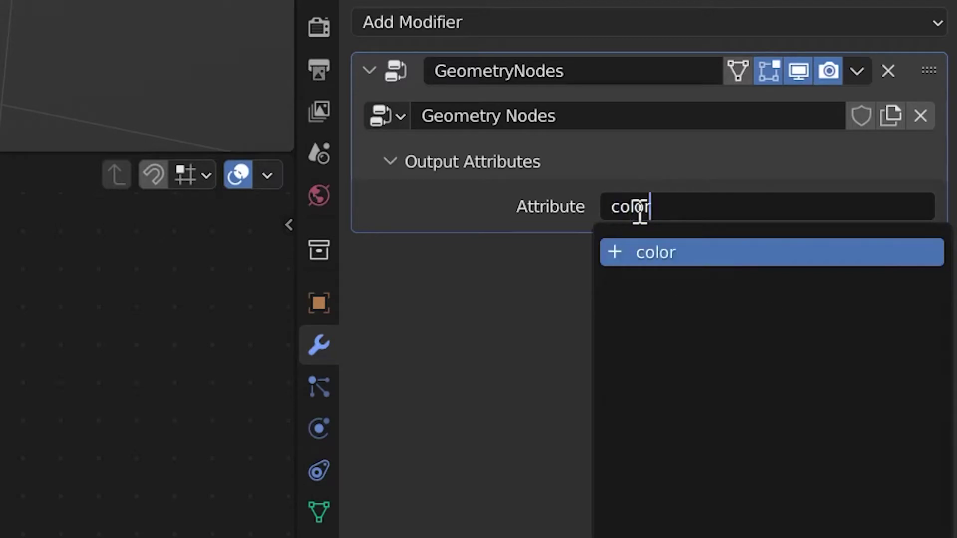
left_click(694, 252)
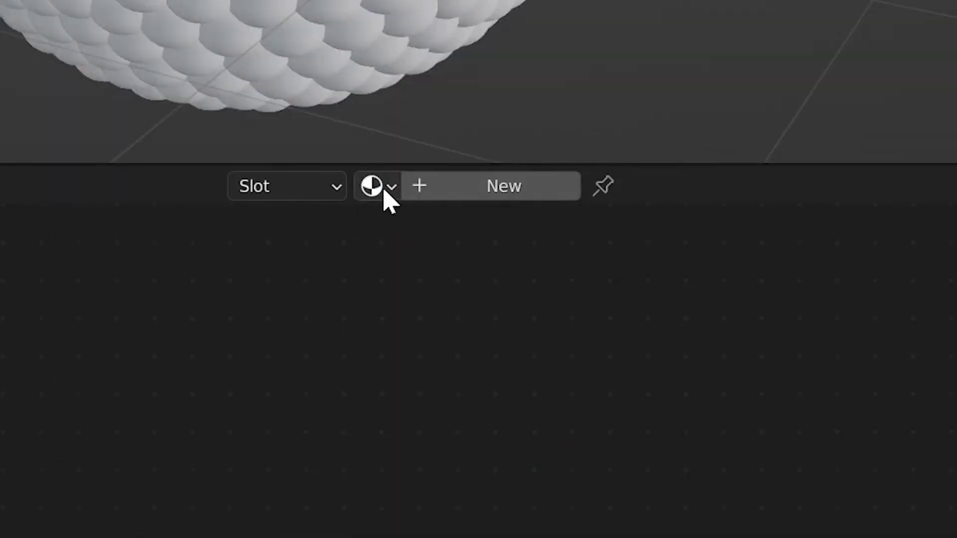
left_click(382, 188)
left_click(414, 231)
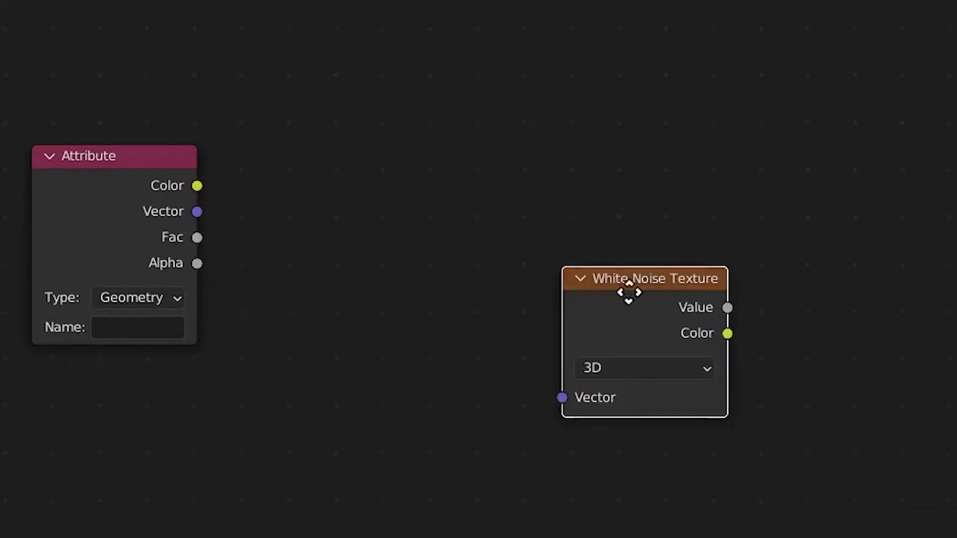
- Route the Attribute's Color through a math node and White Noise Texture into Base Color, plus a ColorRamp
left_click(587, 214)
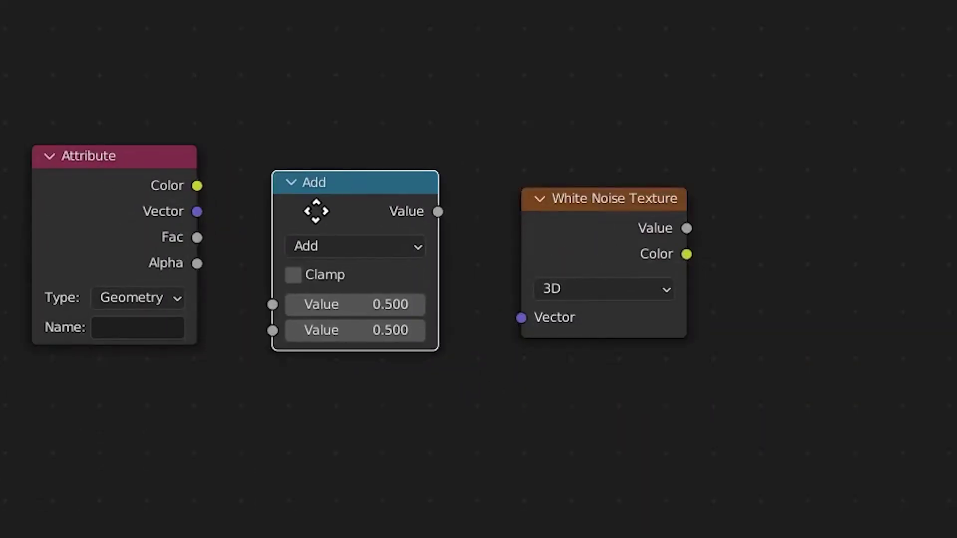
left_click(315, 211)
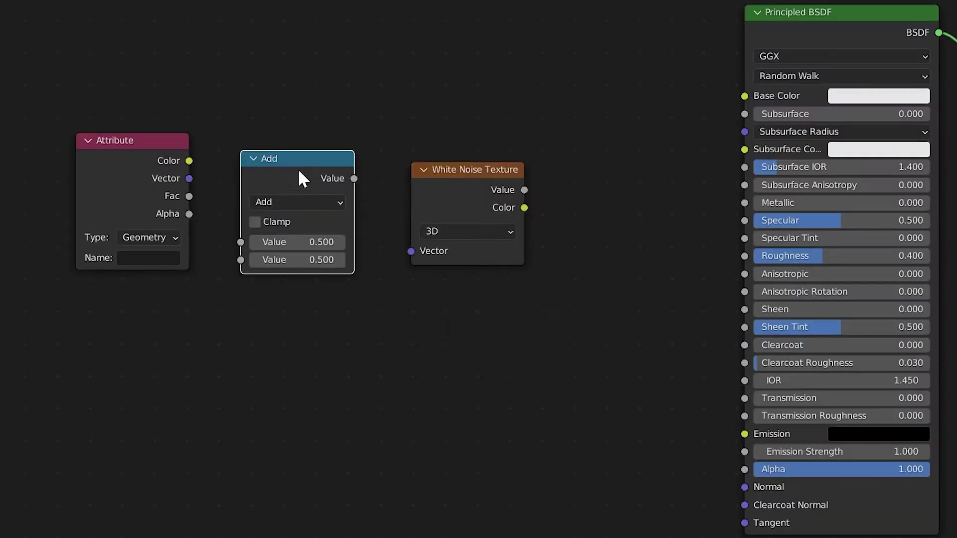
left_click_drag(188, 160, 750, 96)
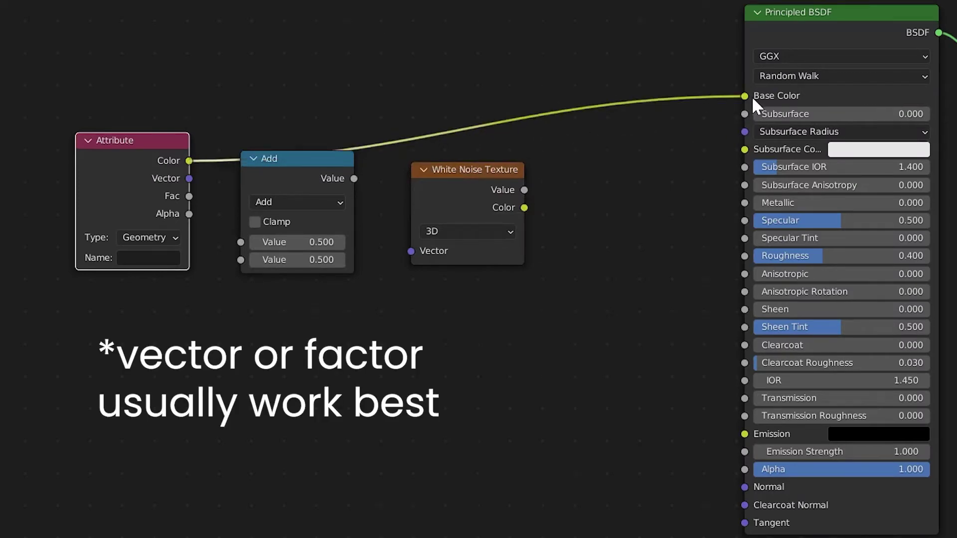
left_click_drag(287, 187, 299, 147)
left_click_drag(461, 197, 487, 121)
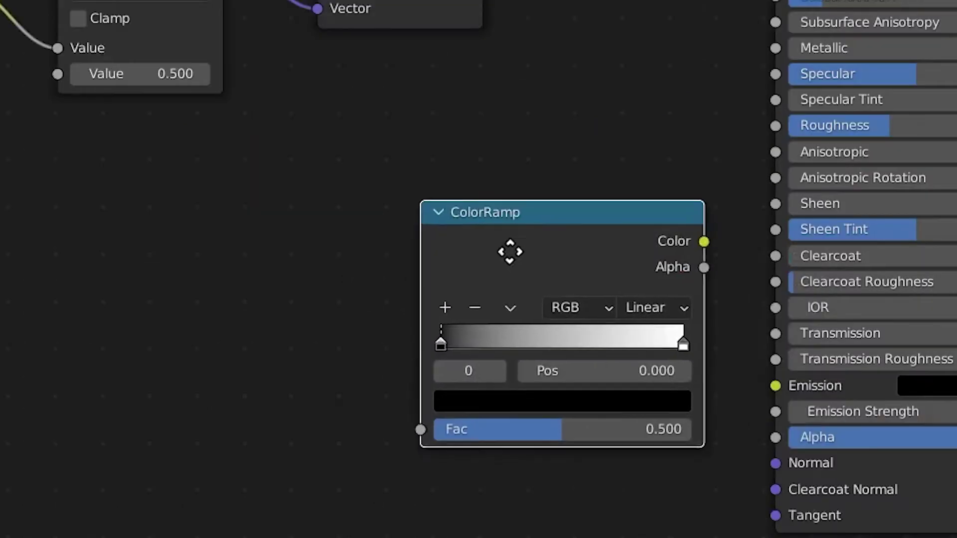
left_click(555, 323)
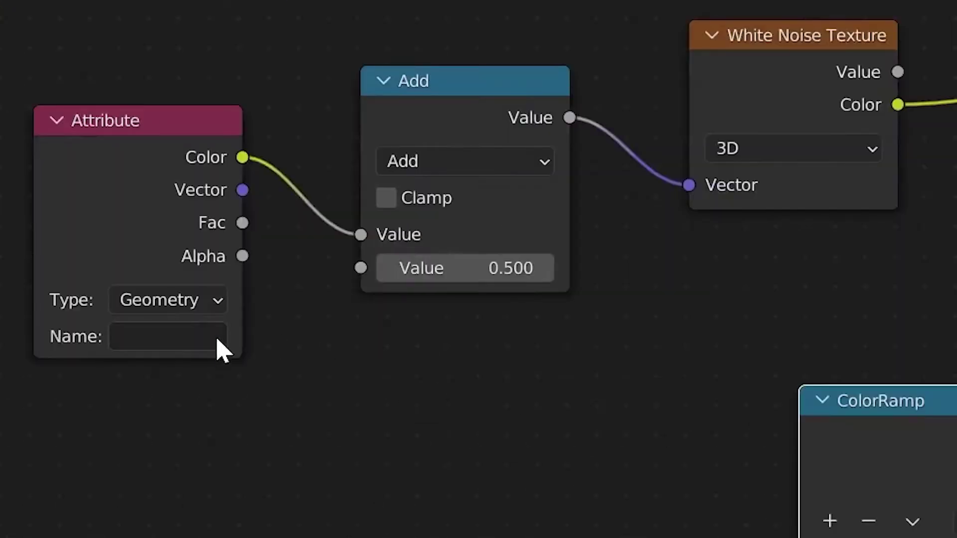
- Name the Attribute node 'color' and set the math node to Snap with increment 482
left_click(217, 340)
type("color")
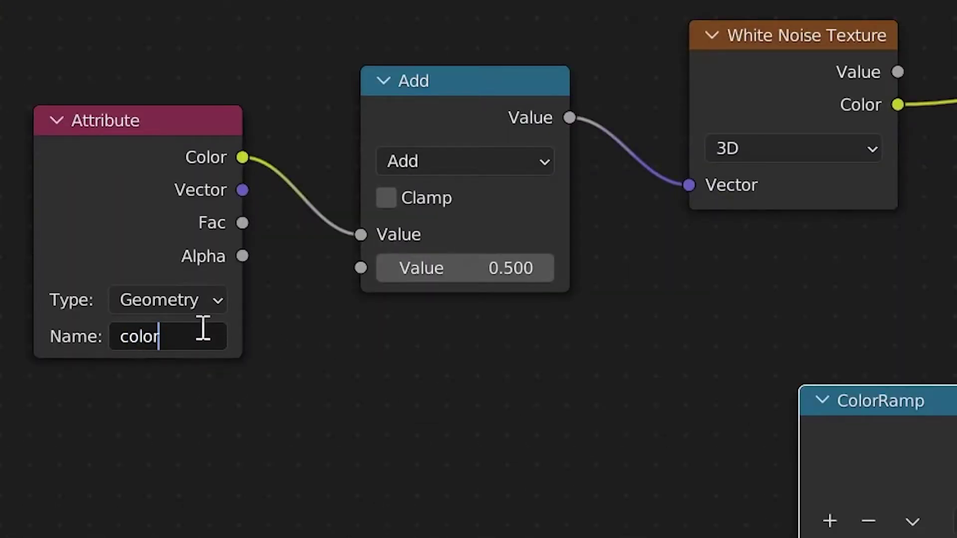
key("Return")
left_click(464, 161)
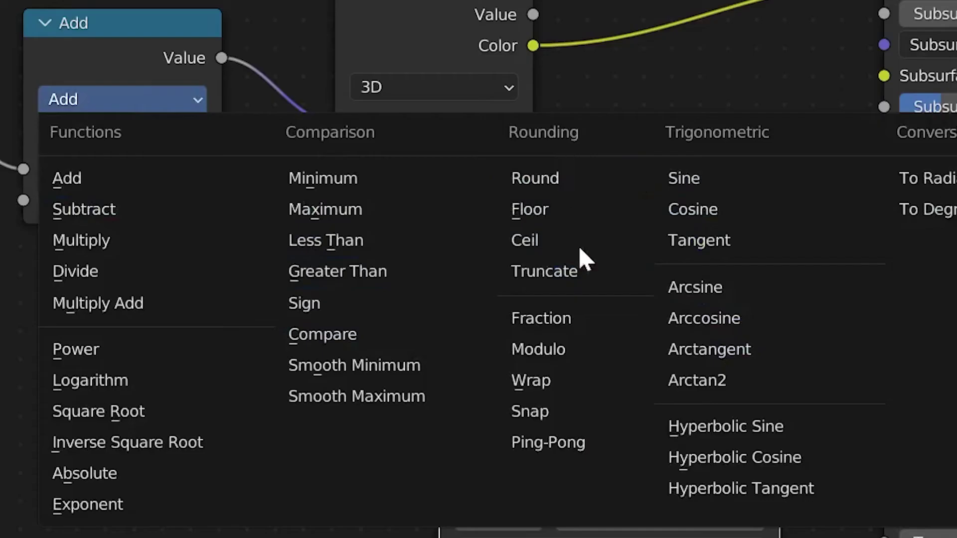
left_click(935, 485)
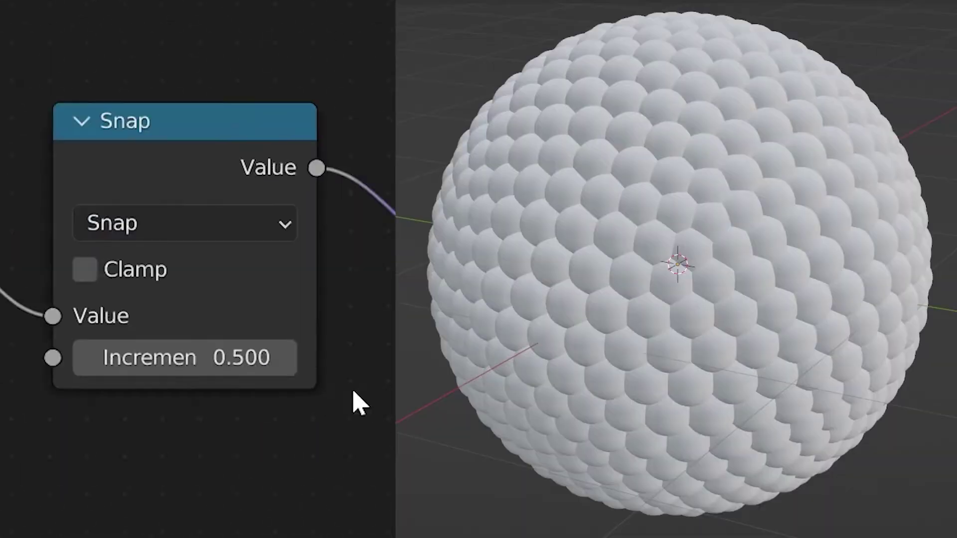
left_click(220, 356)
type("482")
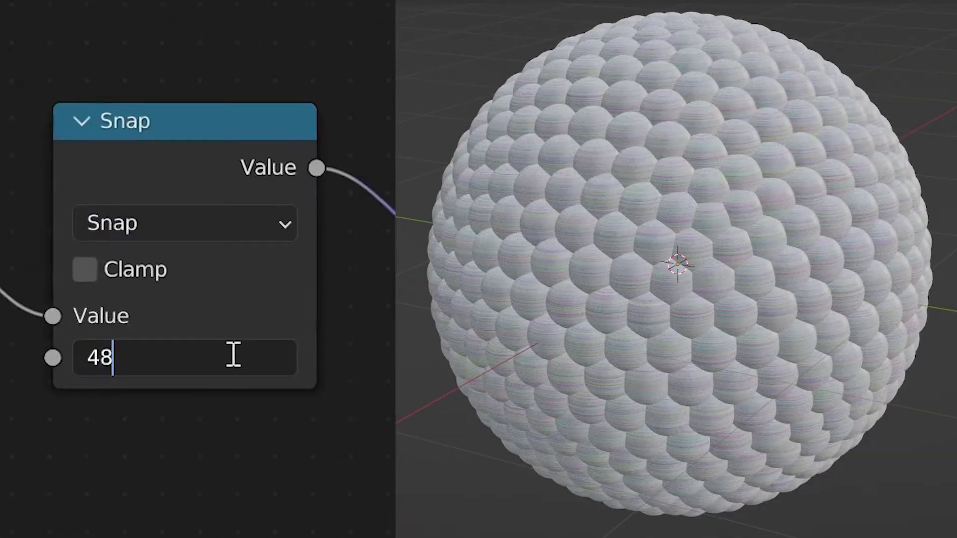
key("Return")
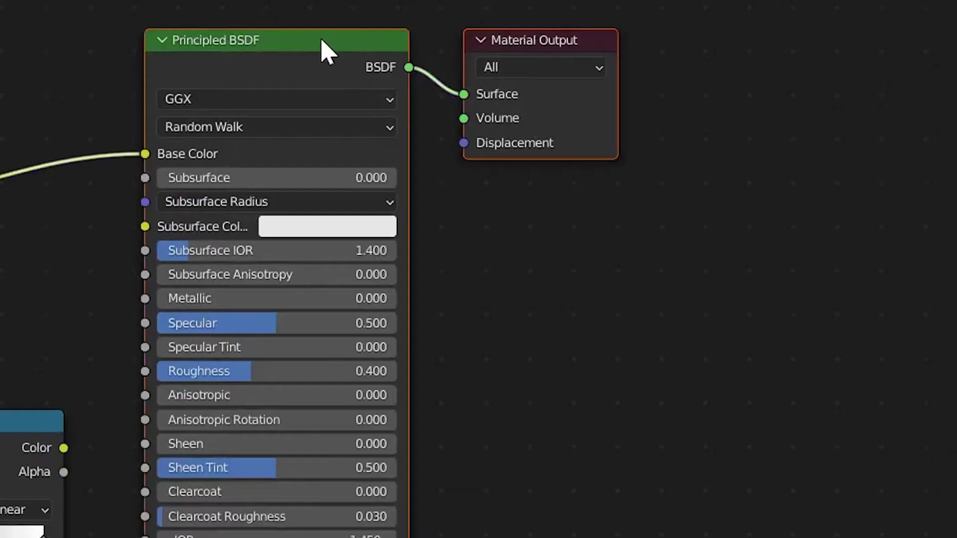
- Place the ColorRamp beside Principled BSDF, use Constant interpolation, and distribute stops evenly from left
left_click_drag(326, 47, 801, 32)
left_click_drag(1, 483, 190, 152)
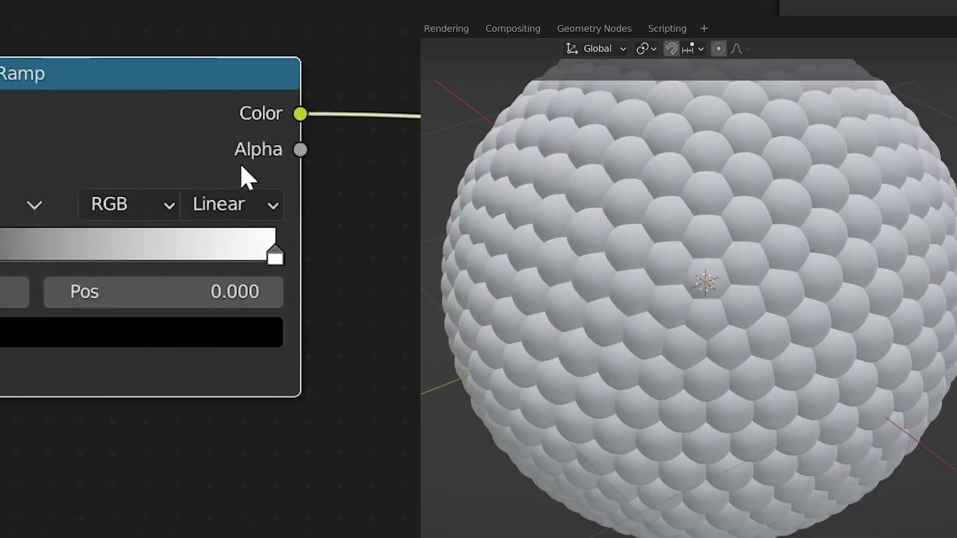
left_click(230, 203)
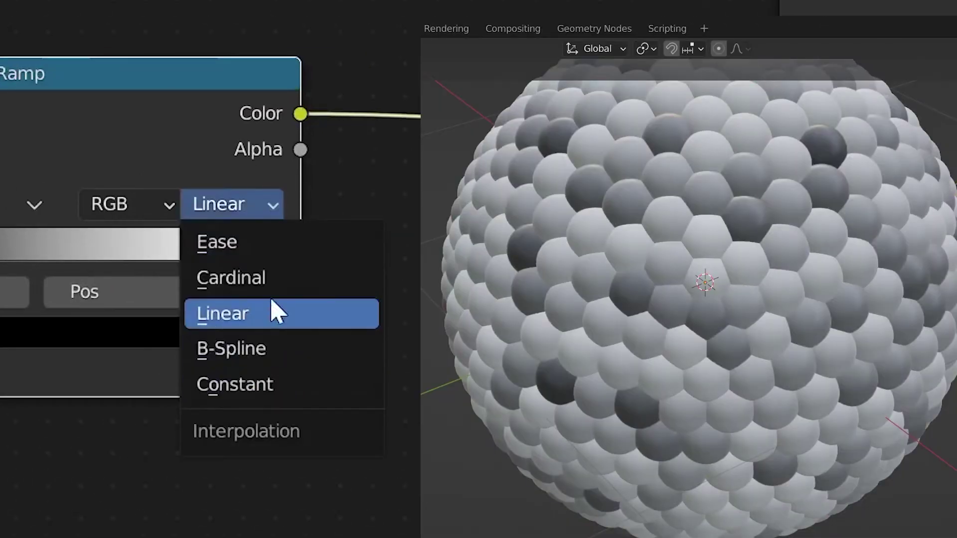
left_click(295, 384)
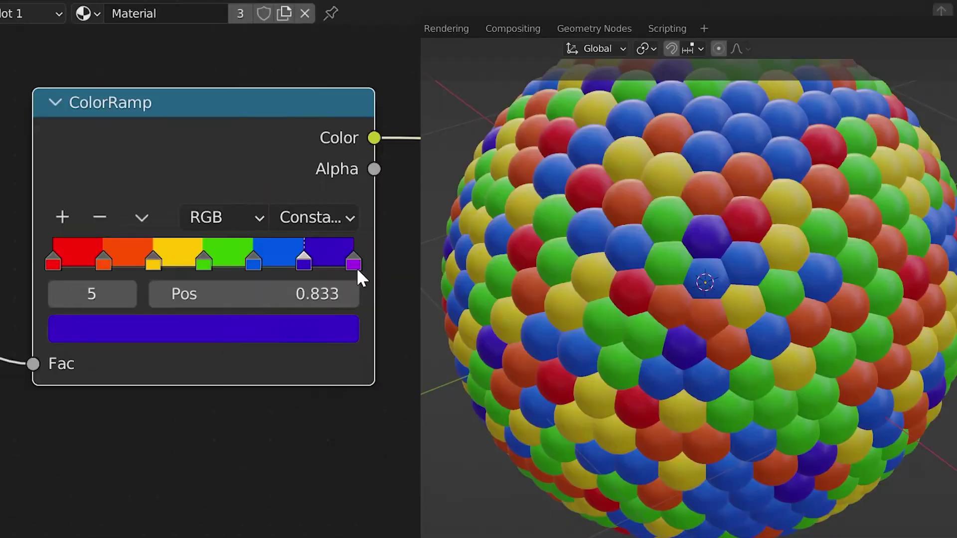
left_click(141, 217)
left_click(264, 306)
left_click(141, 218)
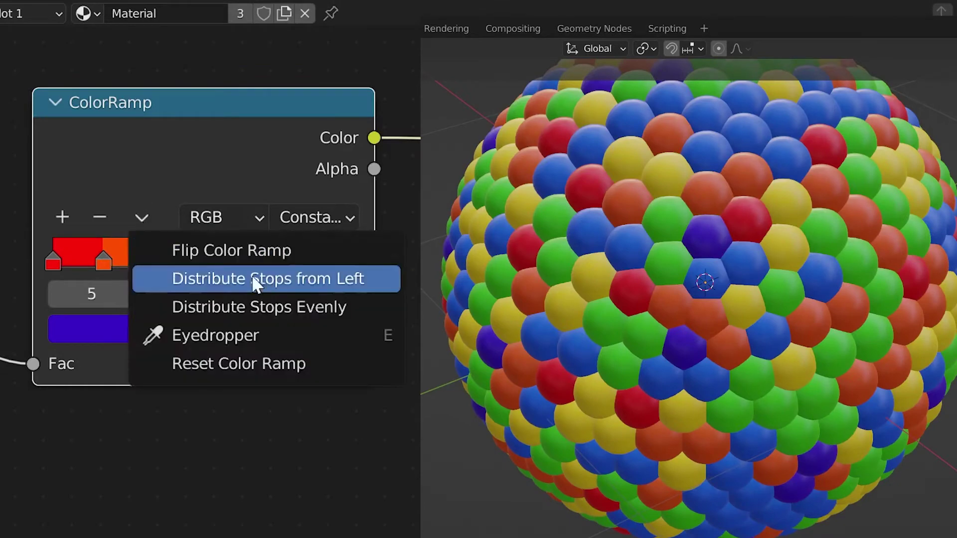
left_click(208, 259)
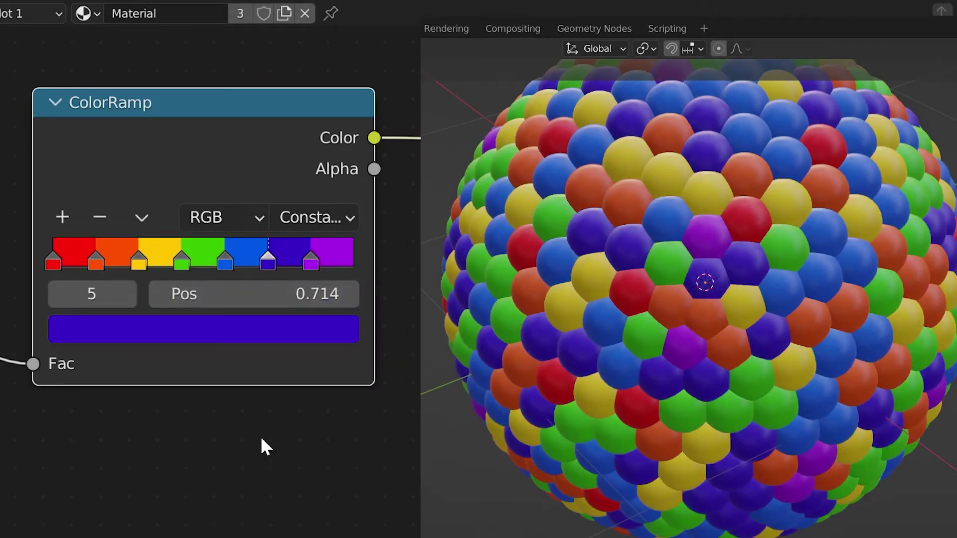
- Orbit and pan the viewport to inspect the randomly coloured sphere
scroll(870, 460, "down", 8)
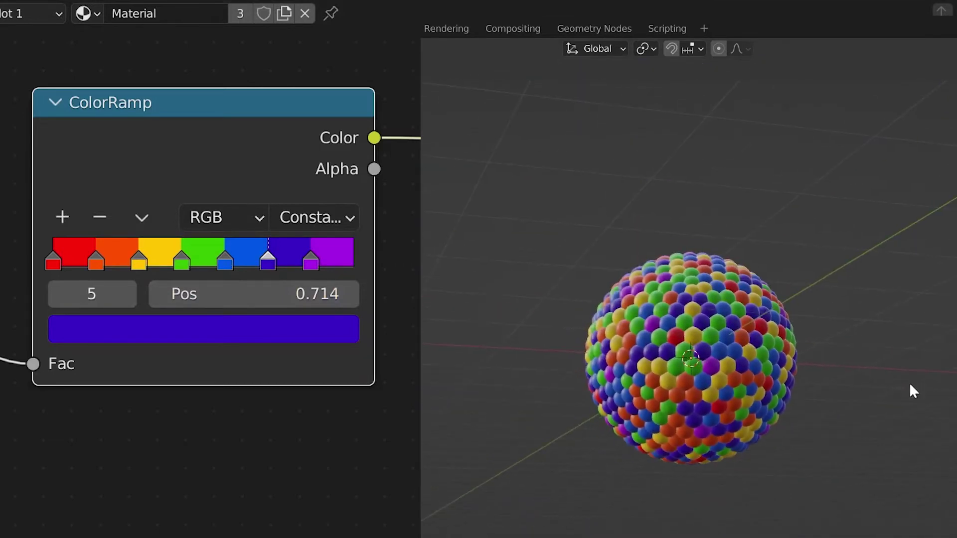
middle_click_drag(920, 427, 946, 342)
scroll(945, 331, "up", 4)
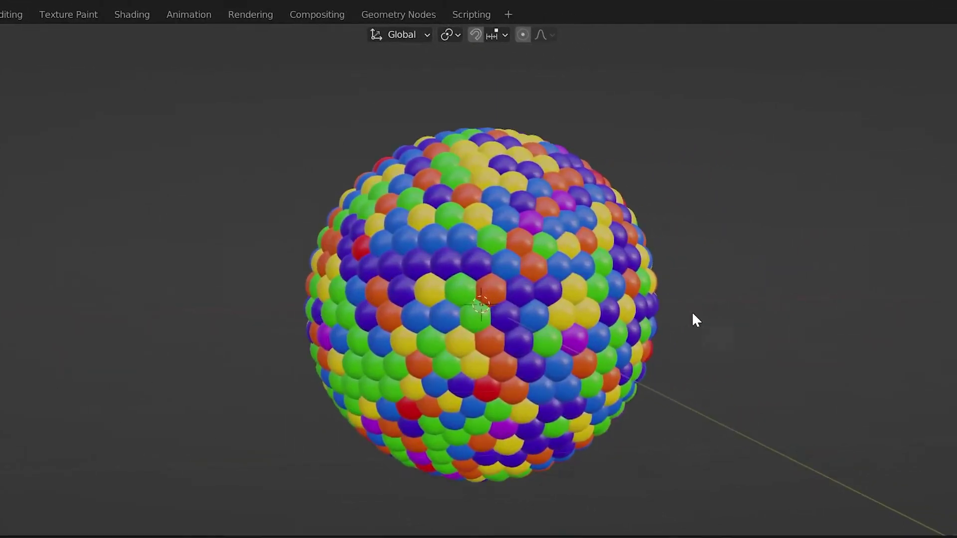
middle_click_drag(698, 310, 704, 324, "shift")
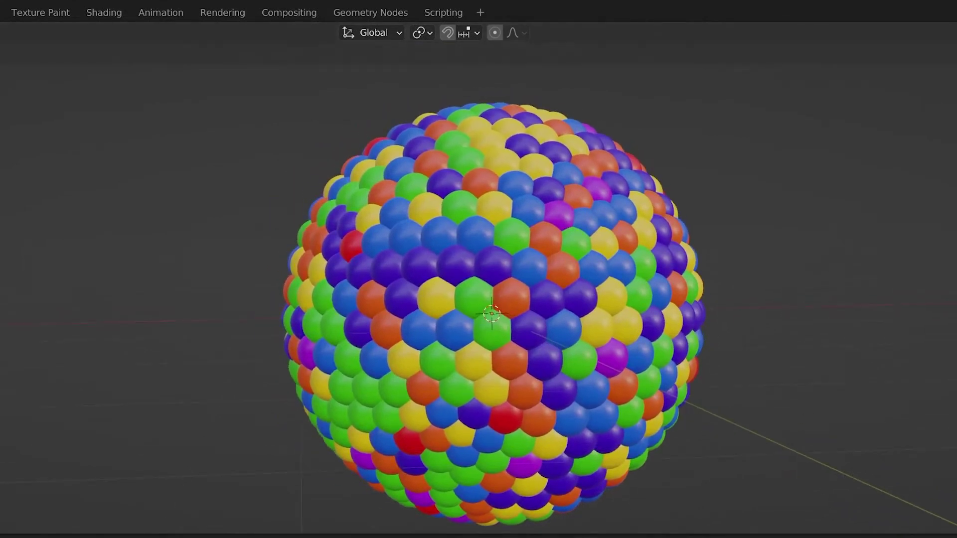
middle_click_drag(702, 447, 737, 408)
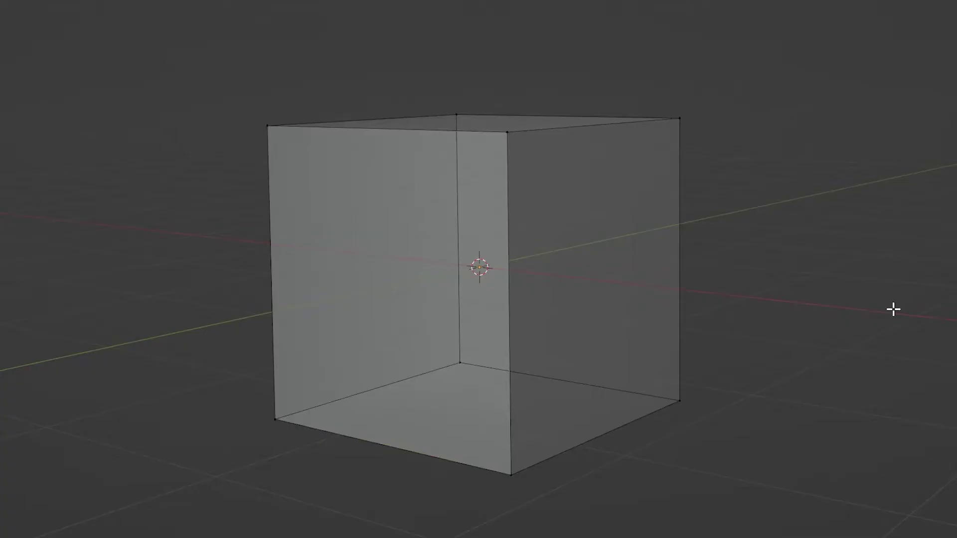
- Select the cube's corners one by one in Edit Mode to count its vertices
left_click(271, 126)
left_click(456, 111, "shift")
left_click(517, 140, "shift")
left_click(672, 120, "shift")
left_click(655, 394, "shift")
left_click(505, 483, "shift")
left_click(277, 419, "shift")
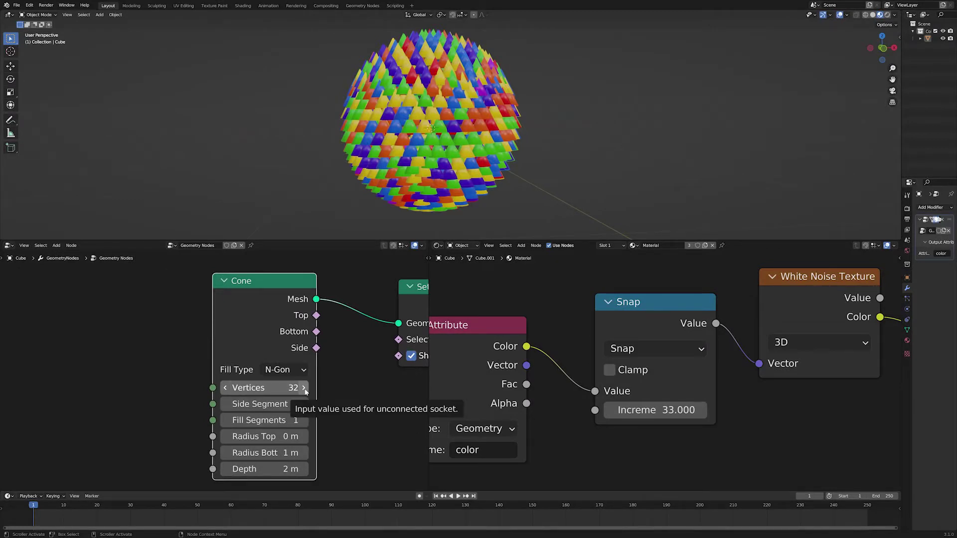
- Raise the cone to 33 vertices, set Snap increment to 34, and select all its geometry
left_click(304, 388)
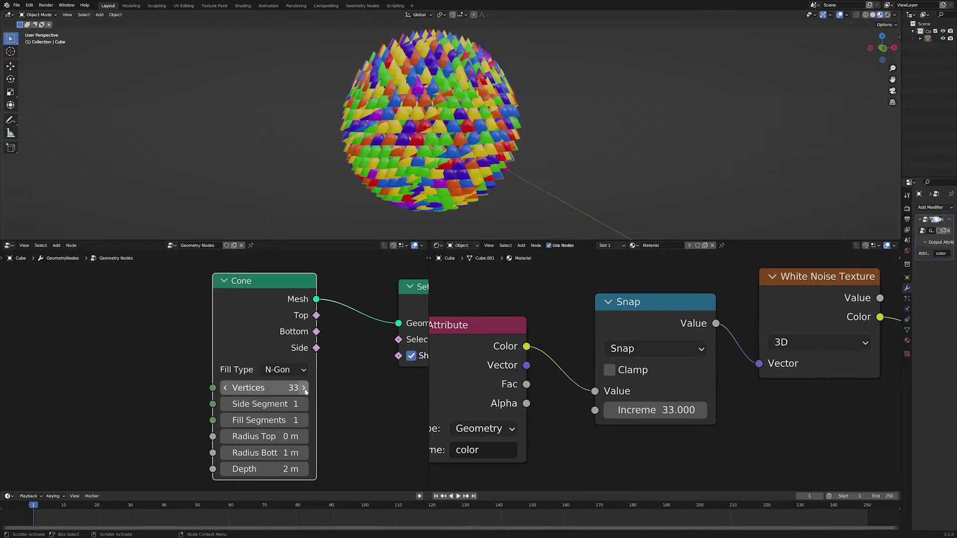
left_click(665, 409)
type("34")
key("Return")
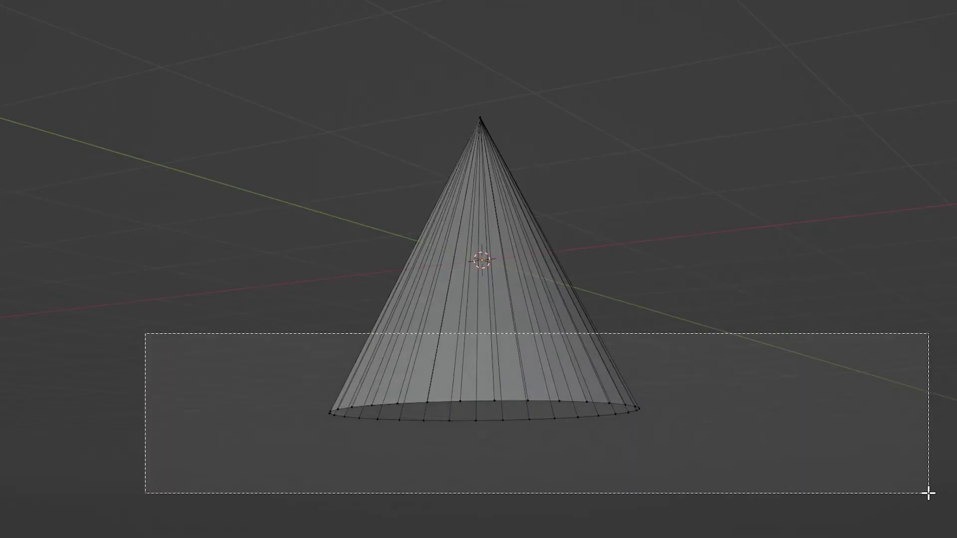
left_click_drag(927, 494, 930, 491)
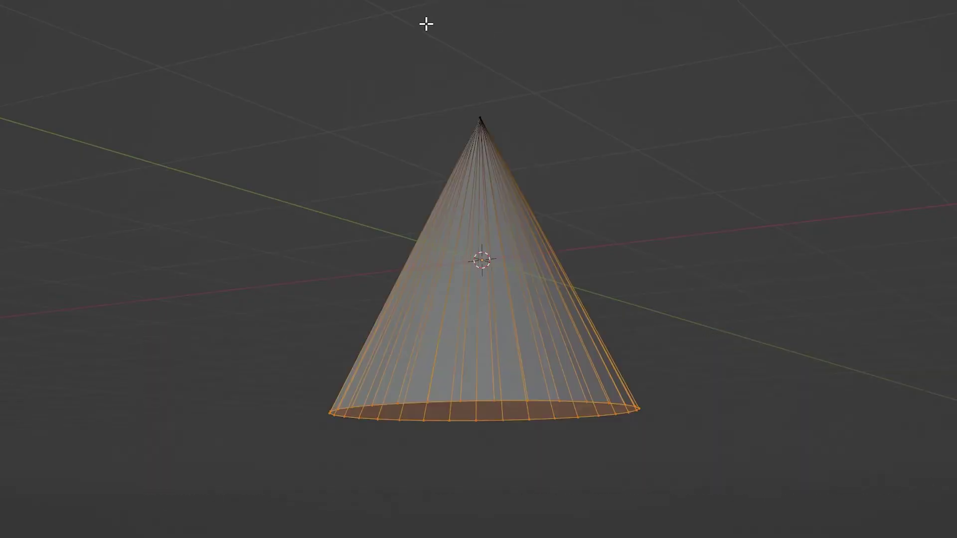
key("a")
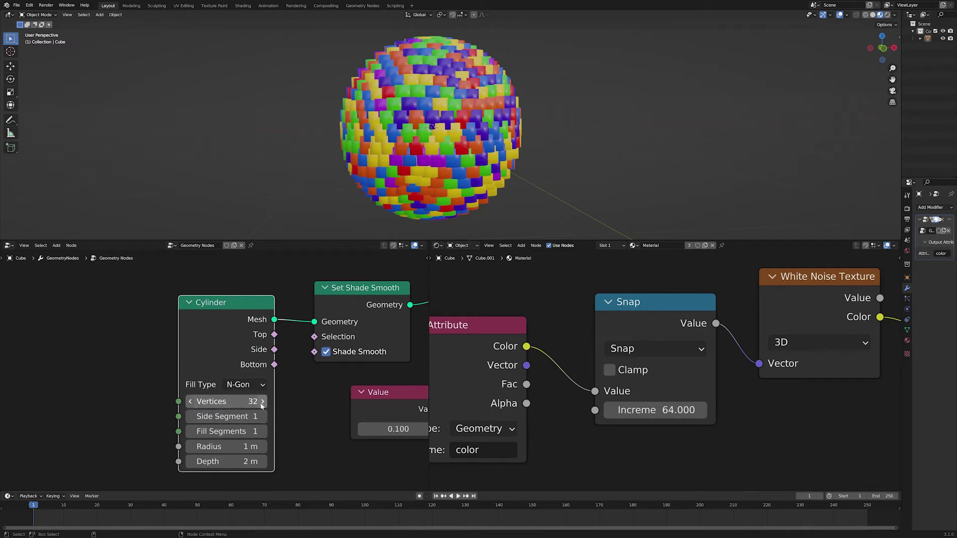
- Set the cylinder to 33 vertices and Snap increment to 66, then box-select its top and bottom rings
left_click(264, 402)
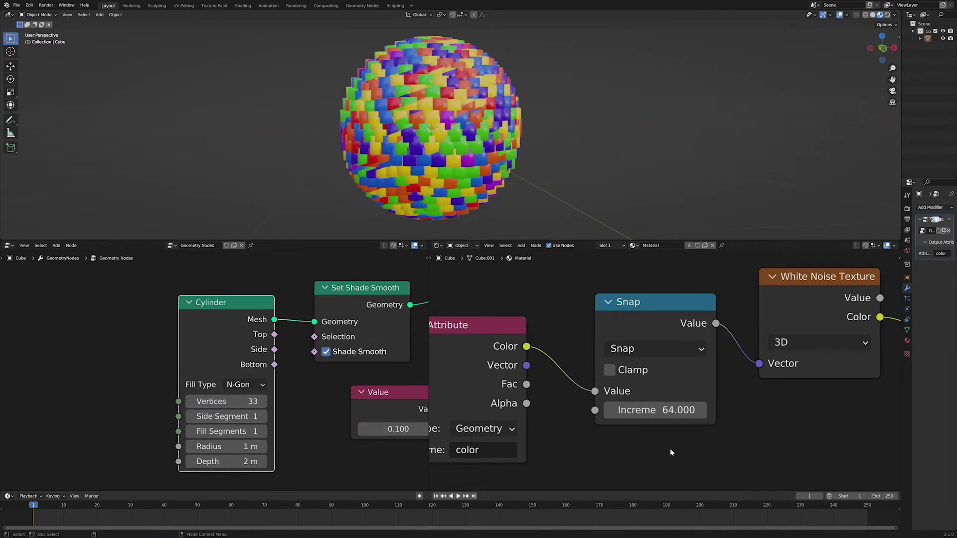
left_click(670, 410)
type("66")
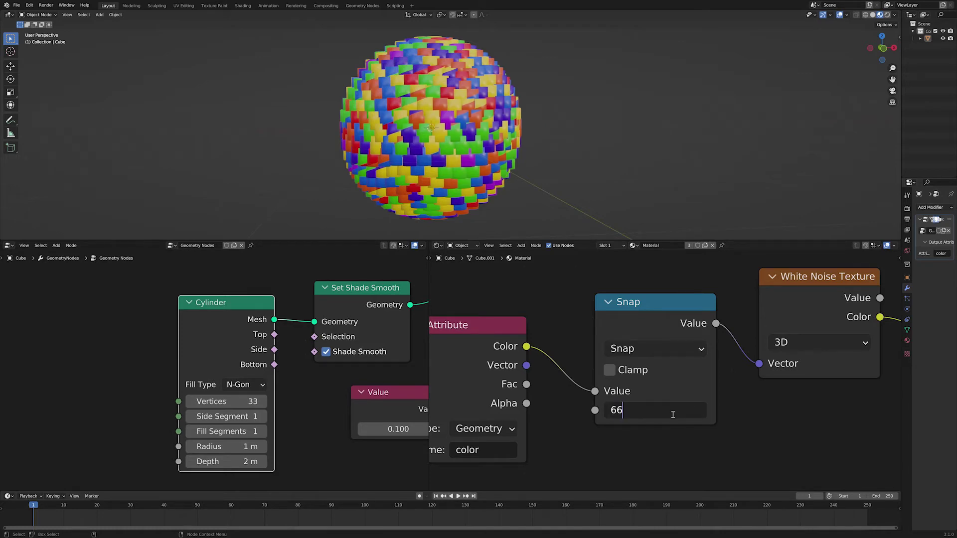
key("Return")
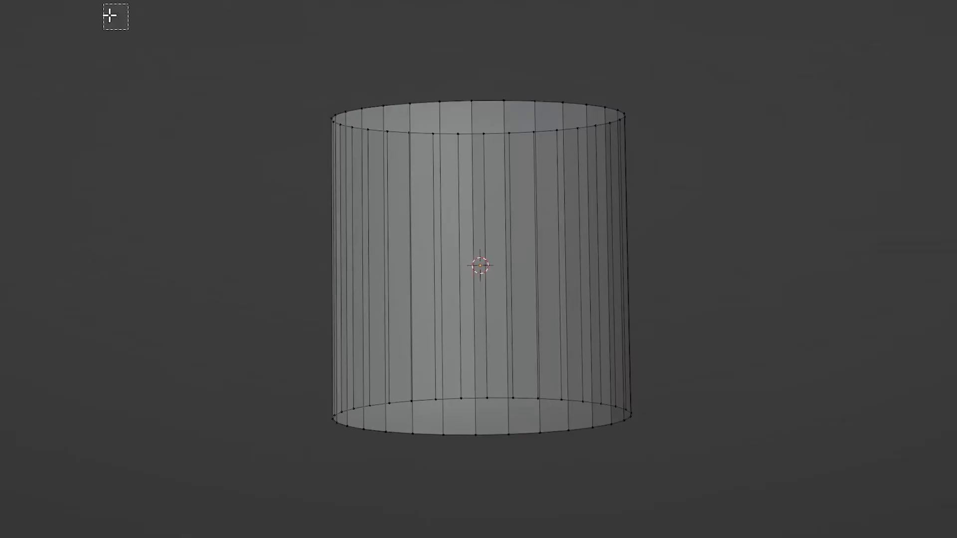
left_click_drag(113, 15, 764, 156)
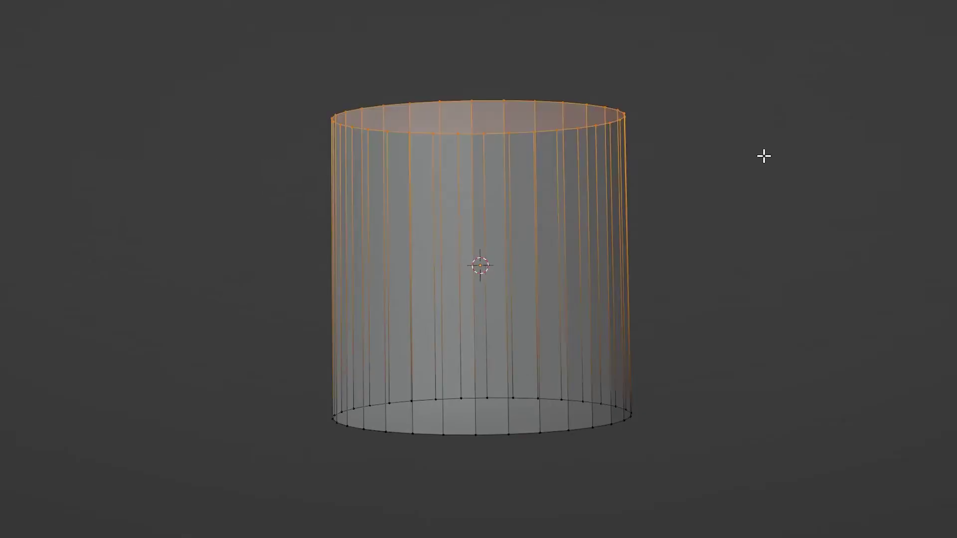
left_click_drag(205, 350, 808, 498, "shift")
left_click(880, 429)
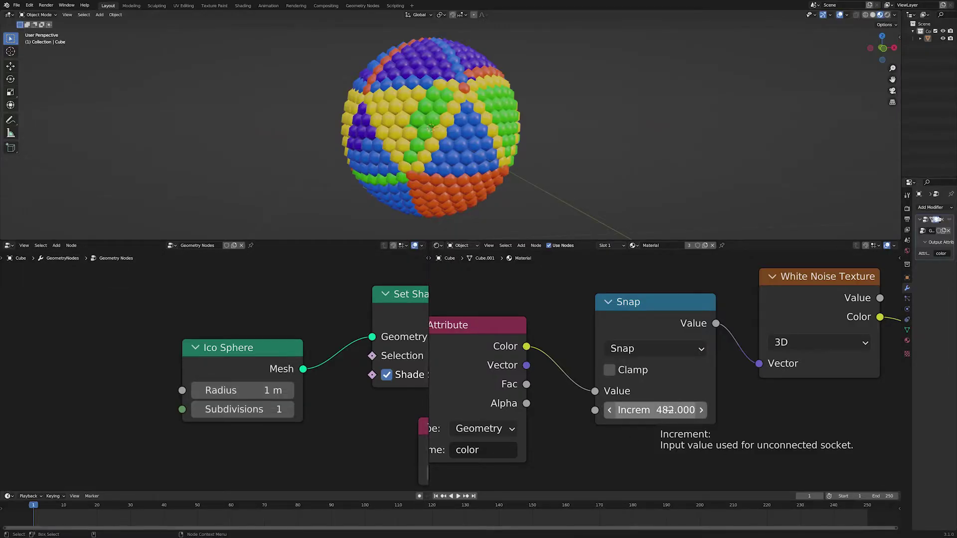
- Set Snap increment to 12 for the ico sphere, then 42 at 2 subdivisions
left_click(669, 409)
type("12")
key("Return")
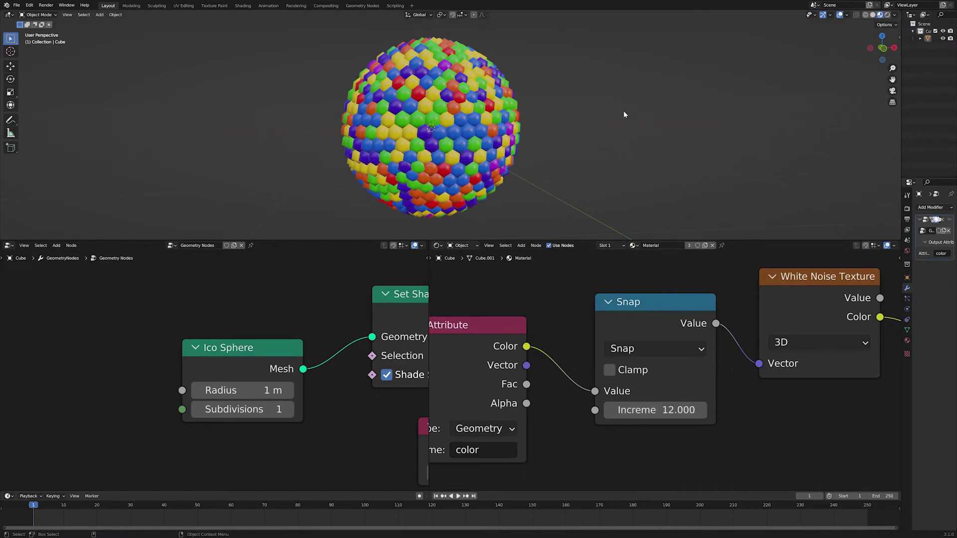
left_click(289, 409)
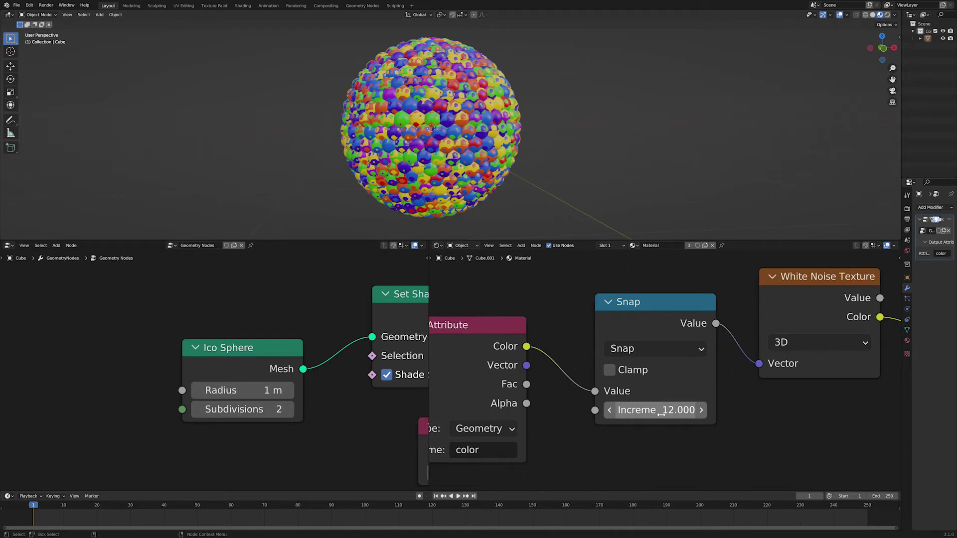
left_click_drag(660, 412, 664, 378)
- Use increments 324 and 1284 at 3 and 4 subdivisions, then enter 5 as the next value
left_click(288, 410)
left_click(693, 409)
type("324")
key("Return")
left_click(288, 409)
left_click(663, 408)
type("12")
key("Return")
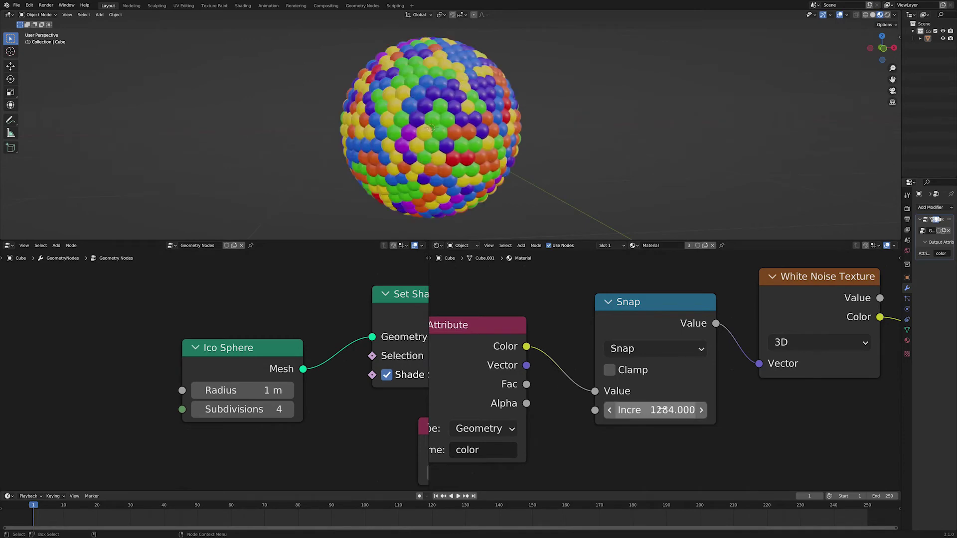
left_click(662, 408)
type("51")
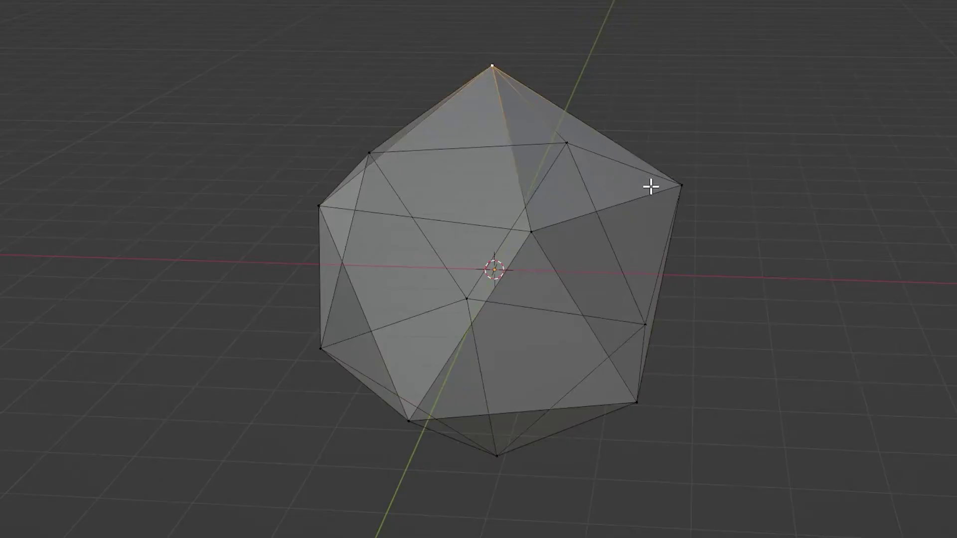
- Shift-select vertices across the coarse ico sphere from top to bottom pole to count them
left_click(652, 185, "shift")
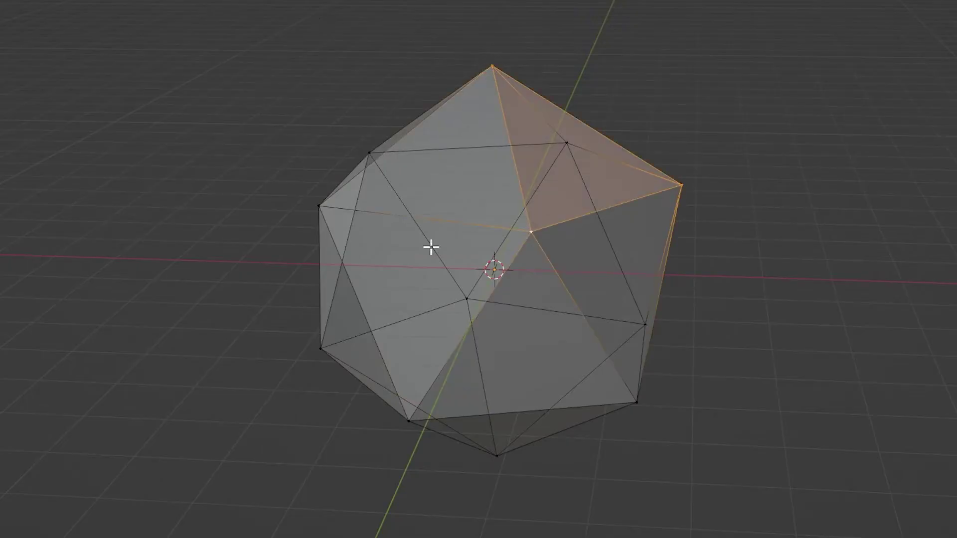
left_click(366, 154, "shift")
left_click(567, 143, "shift")
left_click(320, 348, "shift")
left_click(467, 299, "shift")
left_click(644, 325, "shift")
left_click(636, 401, "shift")
left_click(409, 421, "shift")
left_click(496, 456, "shift")
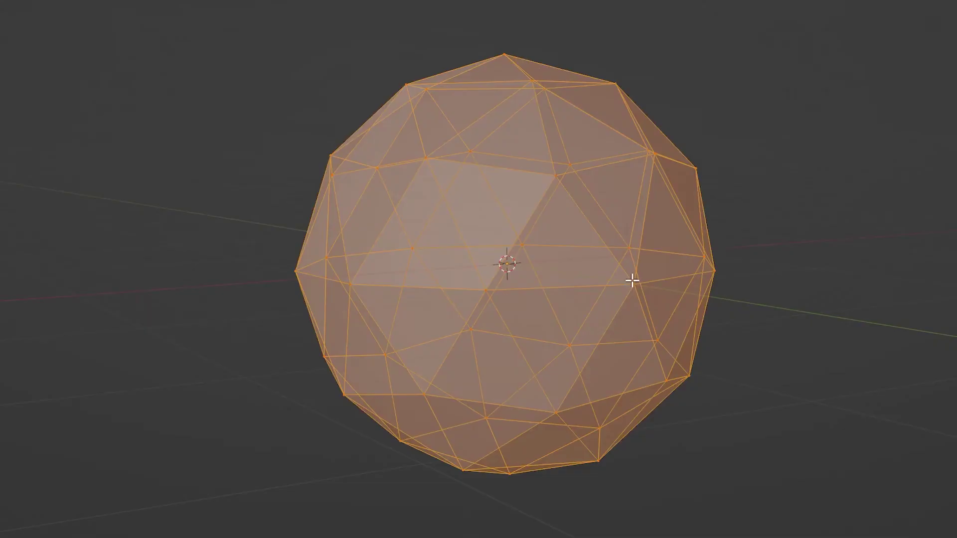
- Select neighbouring vertices on the finer ico sphere, then deselect all and pick a single vertex
left_click(633, 278)
middle_click_drag(658, 299, 777, 342)
left_click(604, 279, "shift")
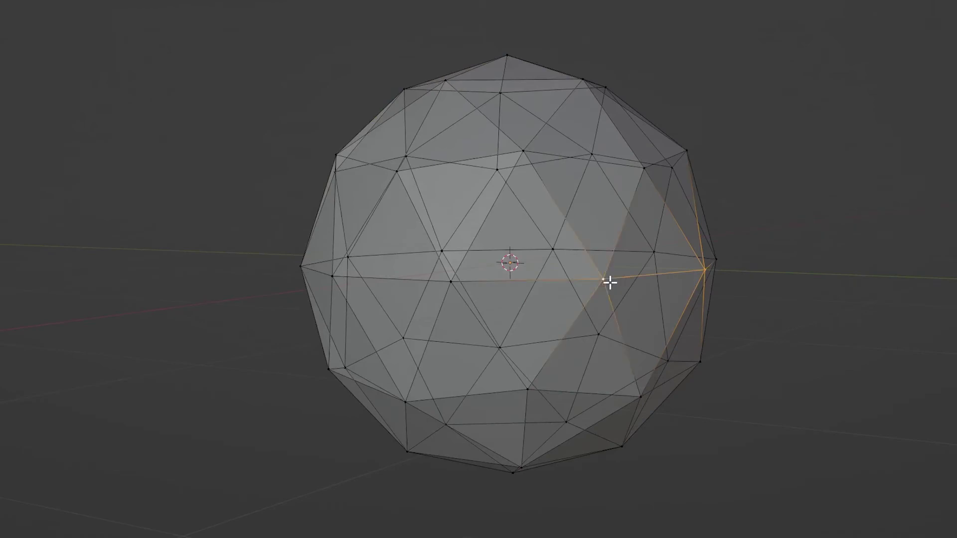
left_click(643, 170, "shift")
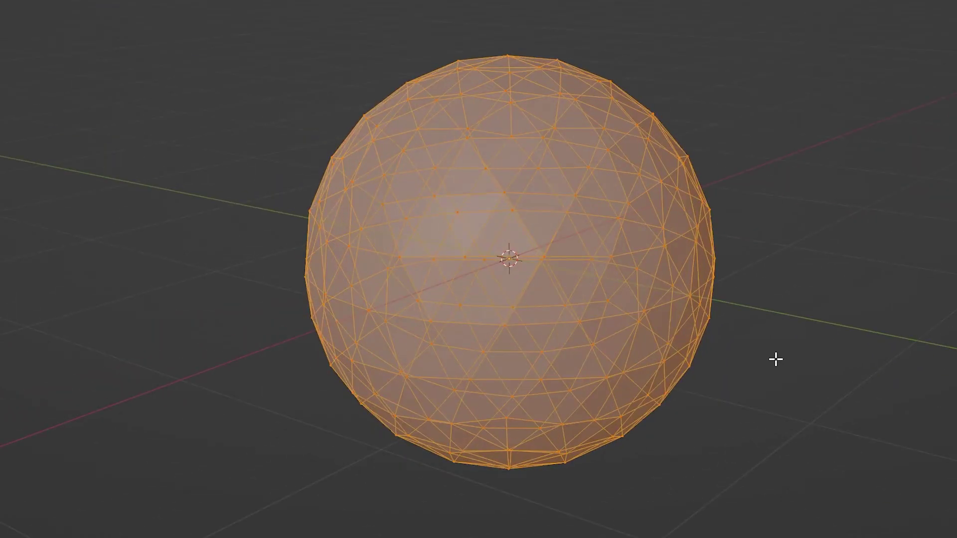
key("alt+a")
left_click(614, 257)
middle_click_drag(696, 297, 677, 279)
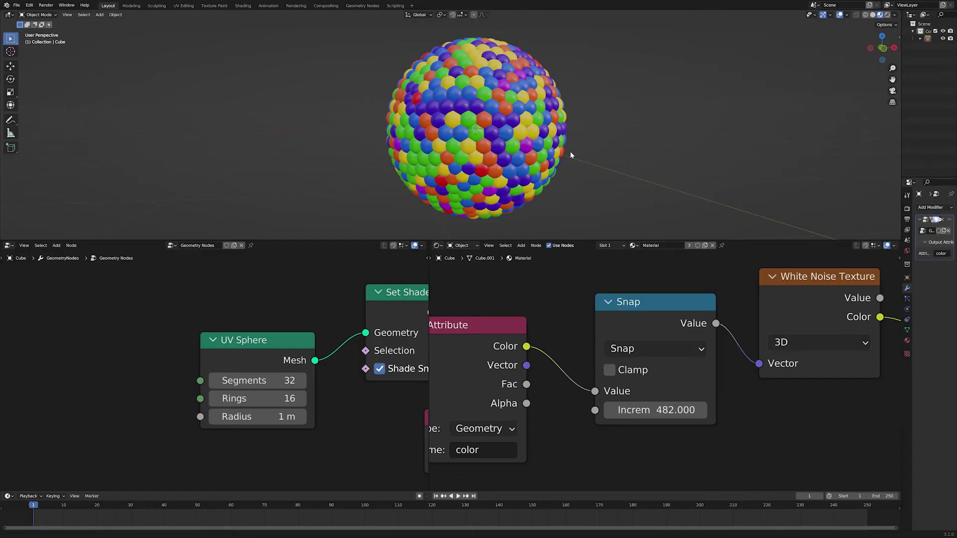
- Inspect the UV sphere's vertical loops, horizontal rings and pole vertices by selecting them in Edit Mode
middle_click_drag(570, 150, 523, 155)
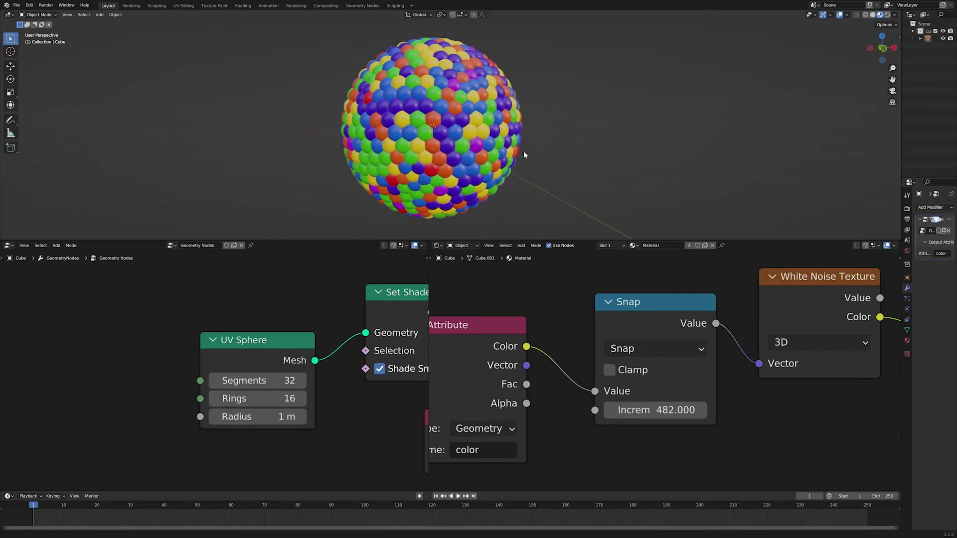
scroll(317, 393, "up", 1)
middle_click_drag(335, 387, 324, 407)
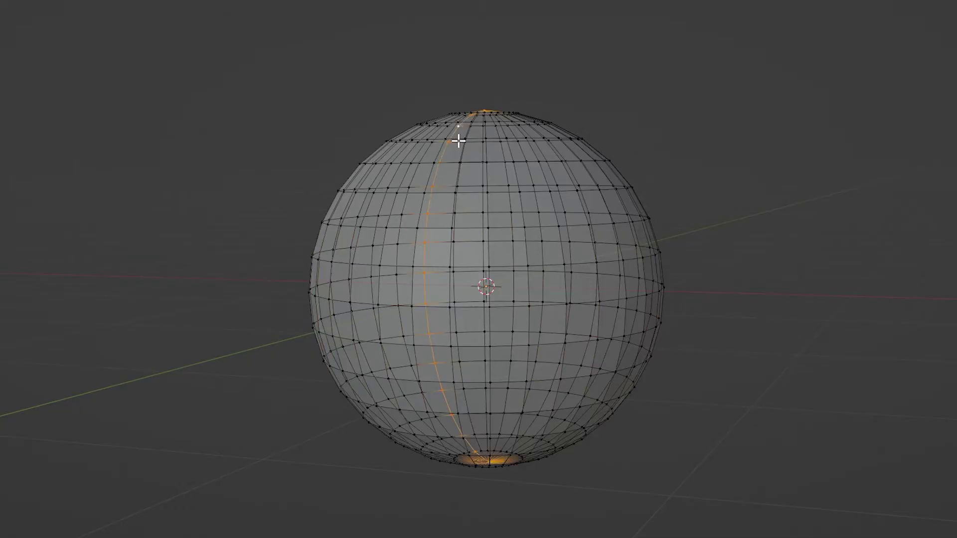
left_click(468, 133, "alt")
left_click(487, 132, "alt")
left_click(453, 140, "alt")
left_click(449, 162, "alt")
middle_click_drag(448, 185, 481, 152)
left_click(478, 346, "shift")
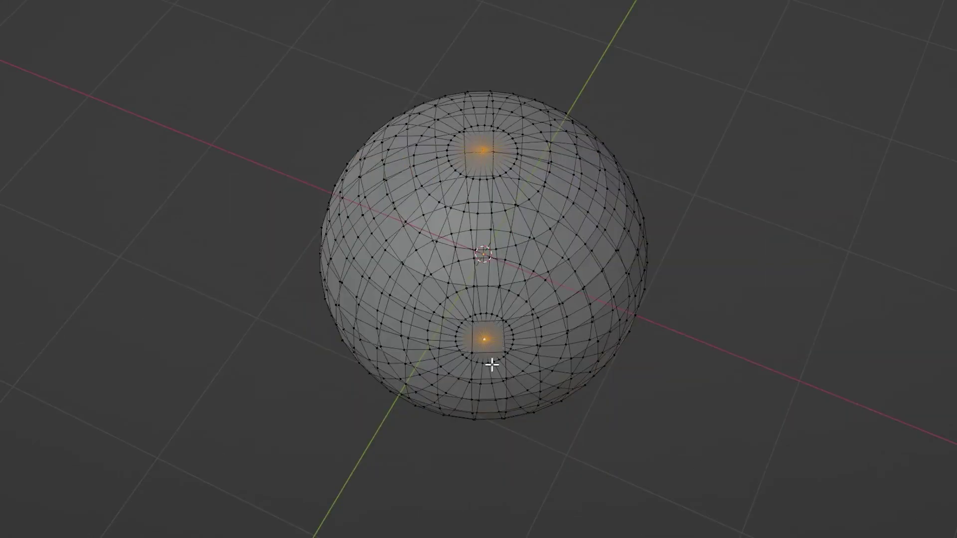
left_click(707, 383)
middle_click_drag(706, 383, 740, 301)
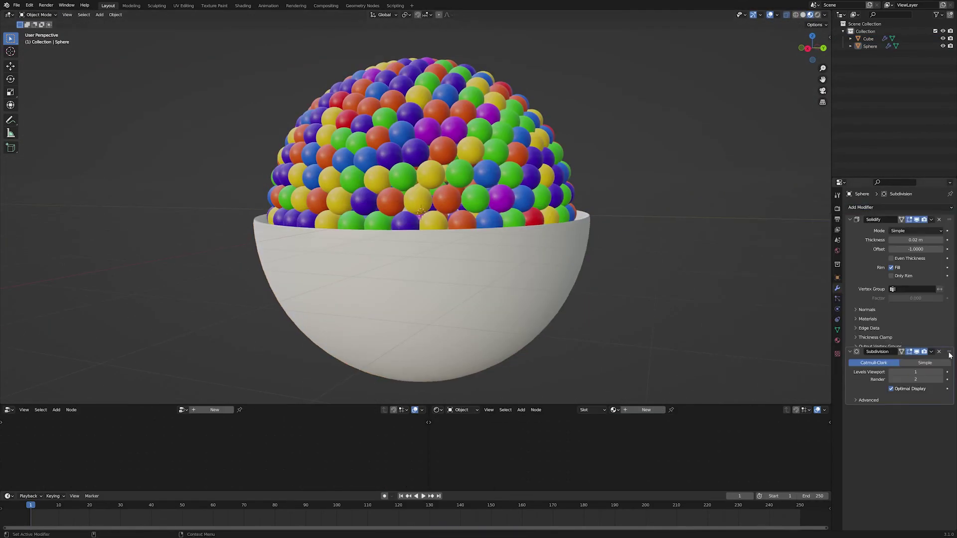
- Delete the selected vertices of the sphere mesh
left_click(859, 208)
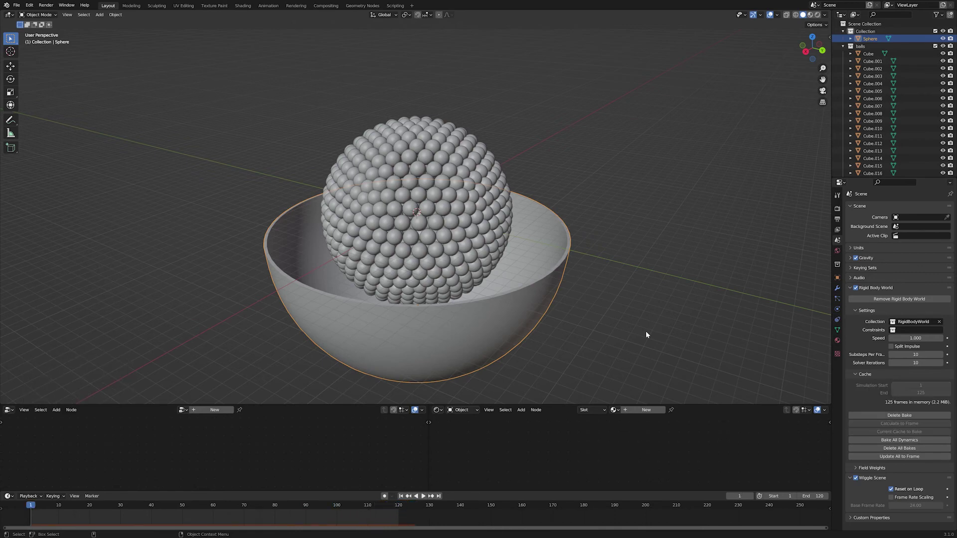
- Play back the baked simulation so the grey balls fall into the bowl
key("space")
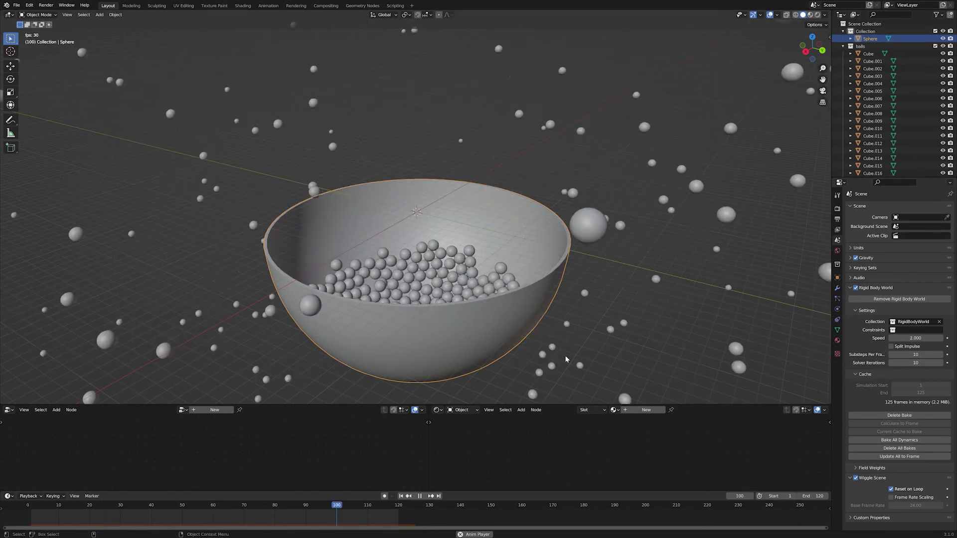